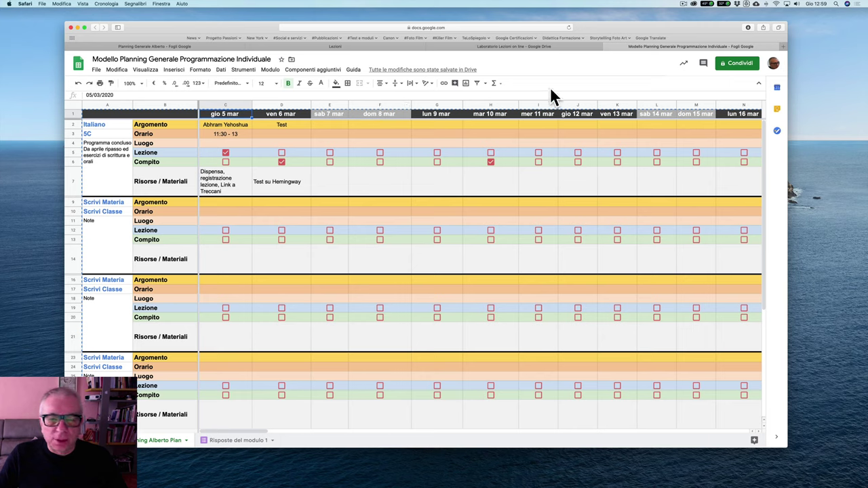
# Step: Select the 'mar 10 mar' date in cell H1 and scroll sideways across the sheet
pyautogui.click(492, 115)
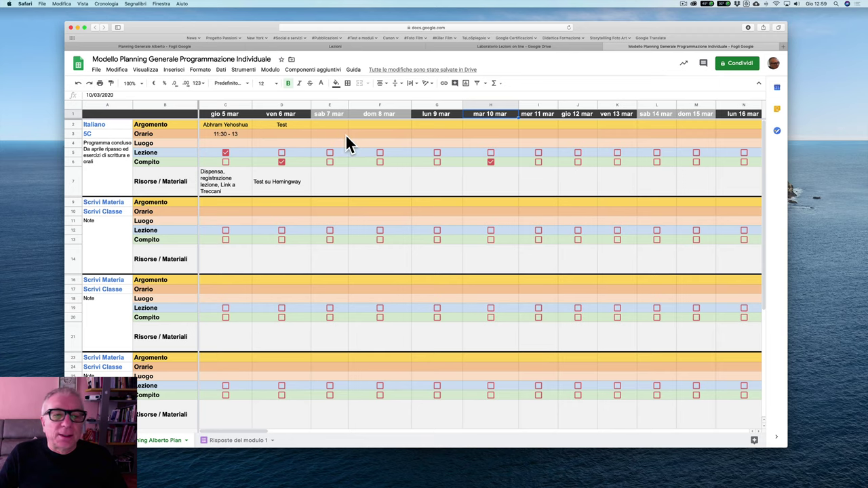
pyautogui.hscroll(10, 347, 144)
pyautogui.hscroll(10, 348, 144)
pyautogui.hscroll(10, 347, 143)
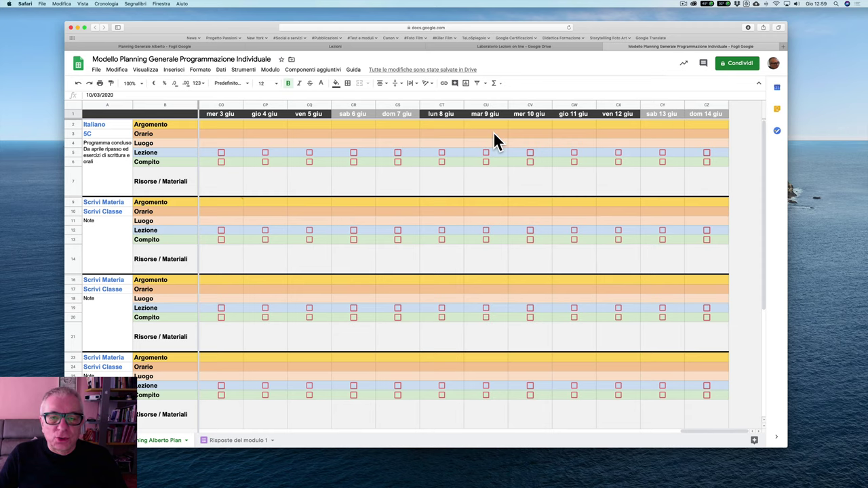
pyautogui.hscroll(-20, 492, 139)
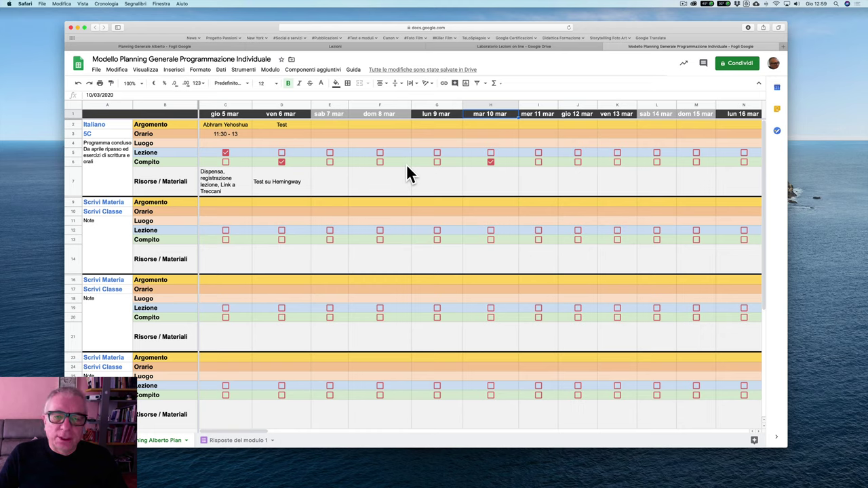
# Step: In Drive, go via Classroom and Laboratorio Lezioni on line into the Strumenti per colleghi folder
pyautogui.click(500, 46)
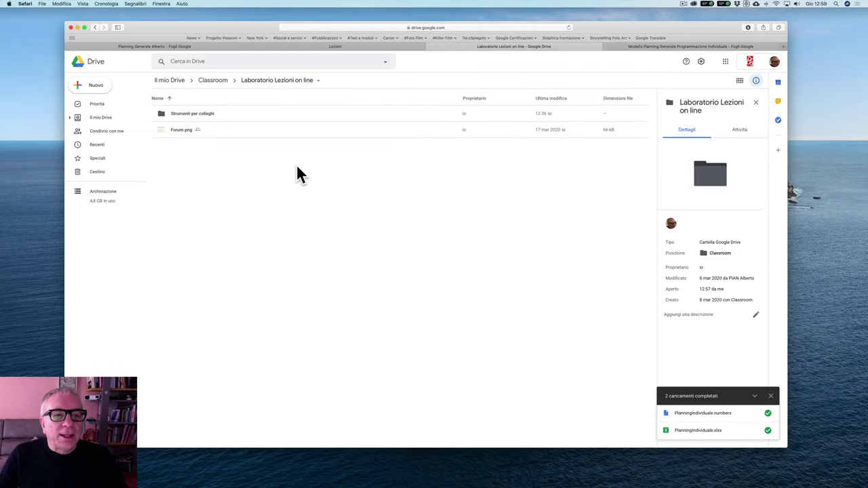
pyautogui.click(216, 84)
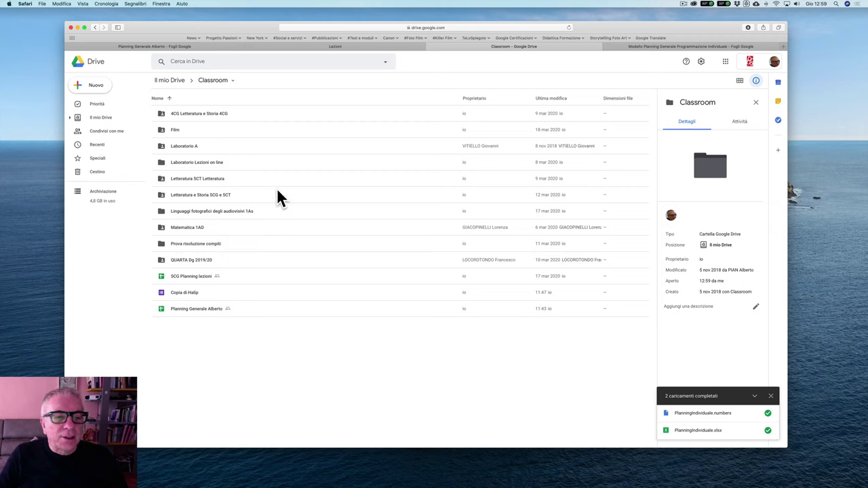
pyautogui.doubleClick(191, 165)
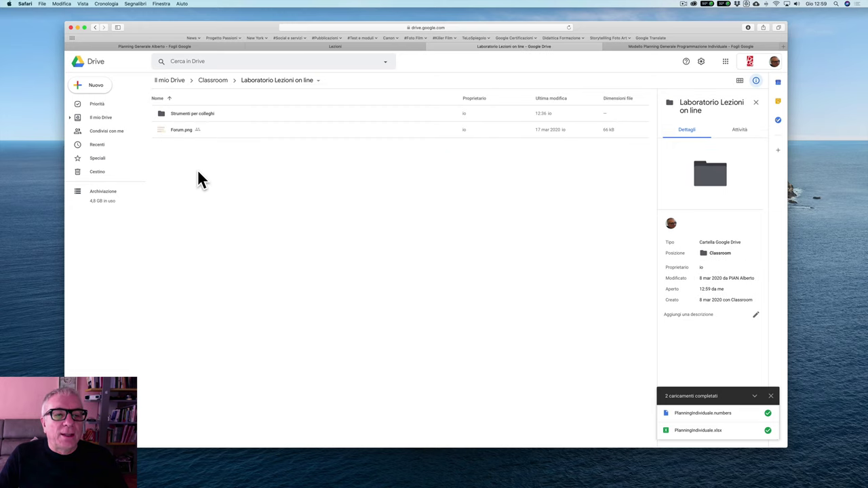
pyautogui.click(162, 114)
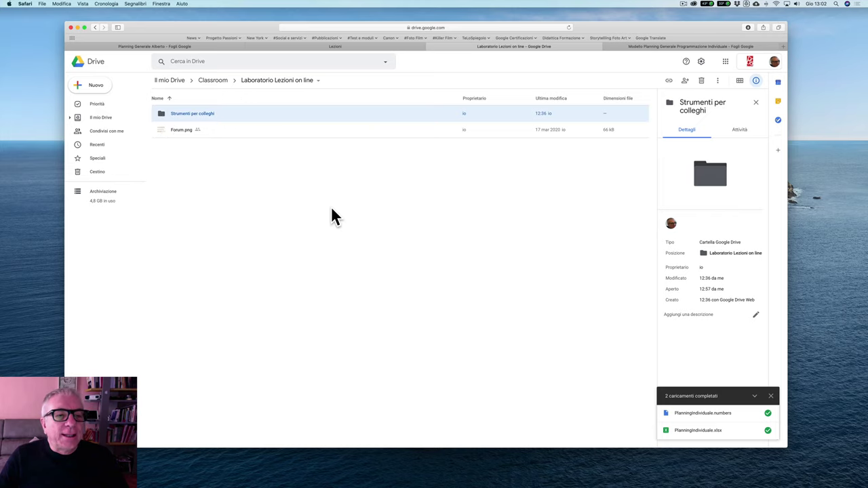
pyautogui.doubleClick(195, 113)
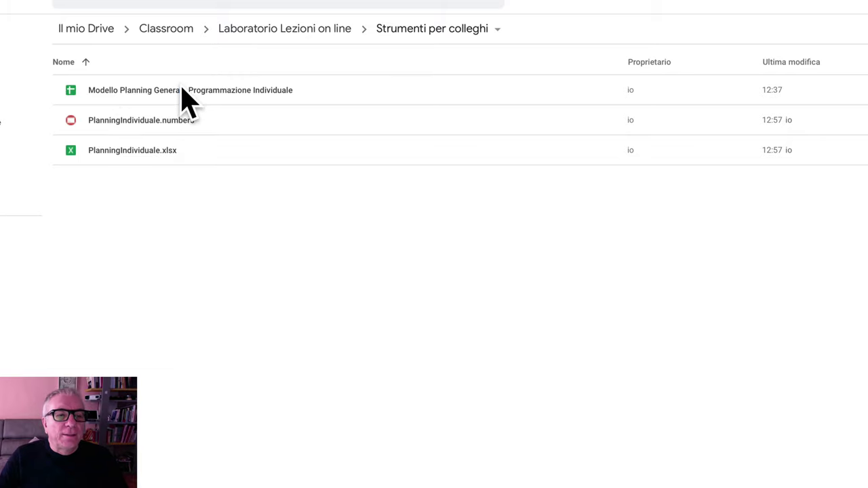
# Step: Select all three planning template files and bring up their actions menu
pyautogui.click(181, 88)
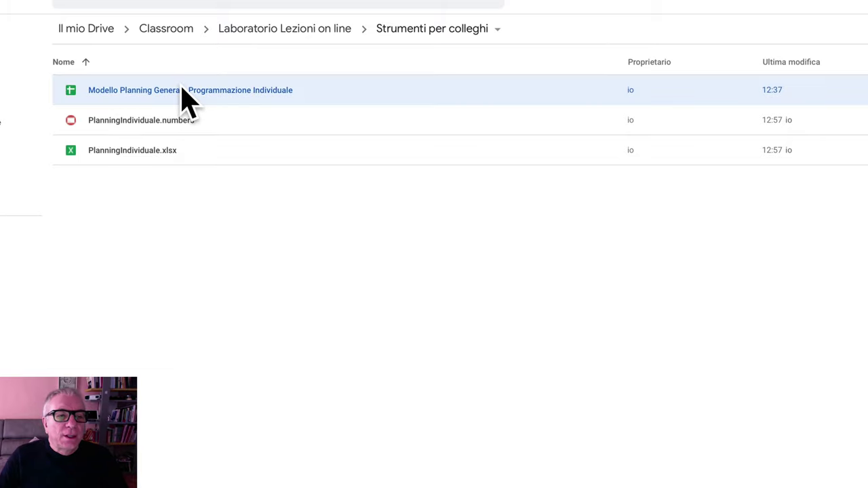
pyautogui.keyDown('shift'); pyautogui.click(155, 149); pyautogui.keyUp('shift')
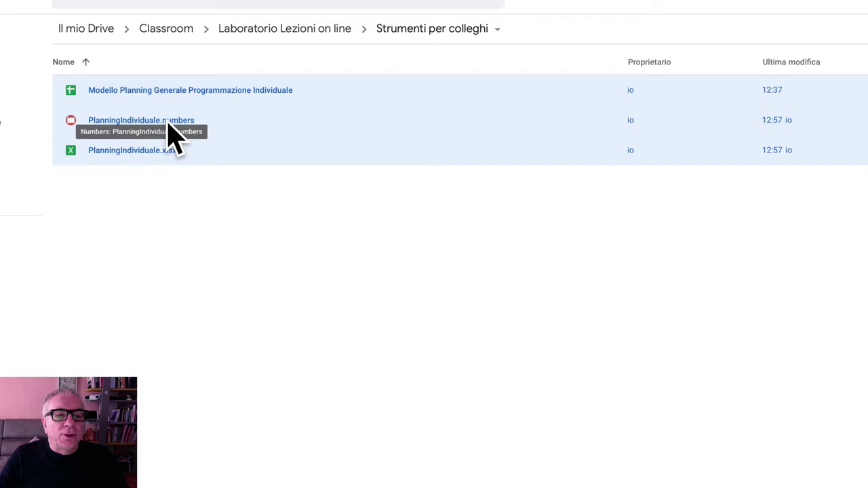
pyautogui.rightClick(142, 91)
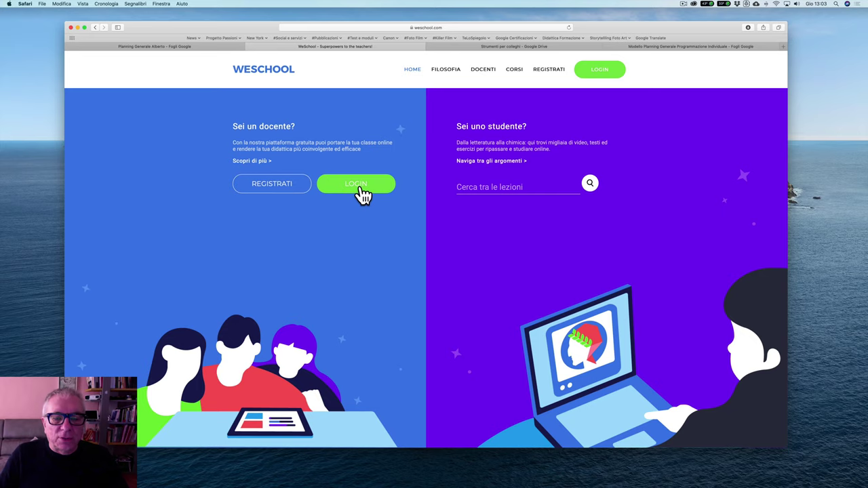
# Step: Log in to WeSchool and join the Classe Webinar group by entering the class code
pyautogui.click(361, 190)
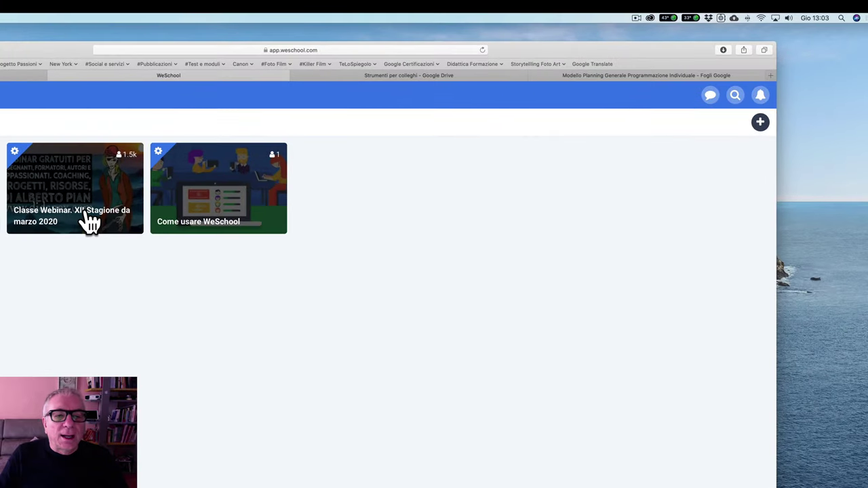
pyautogui.click(760, 123)
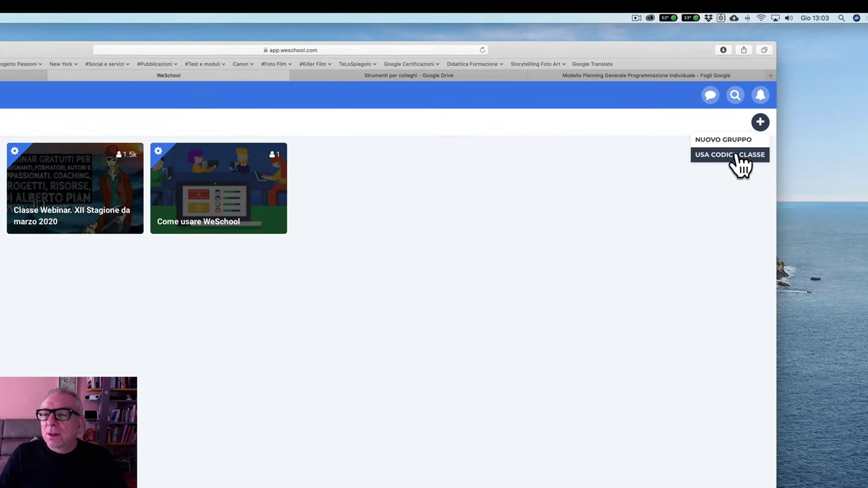
pyautogui.click(733, 154)
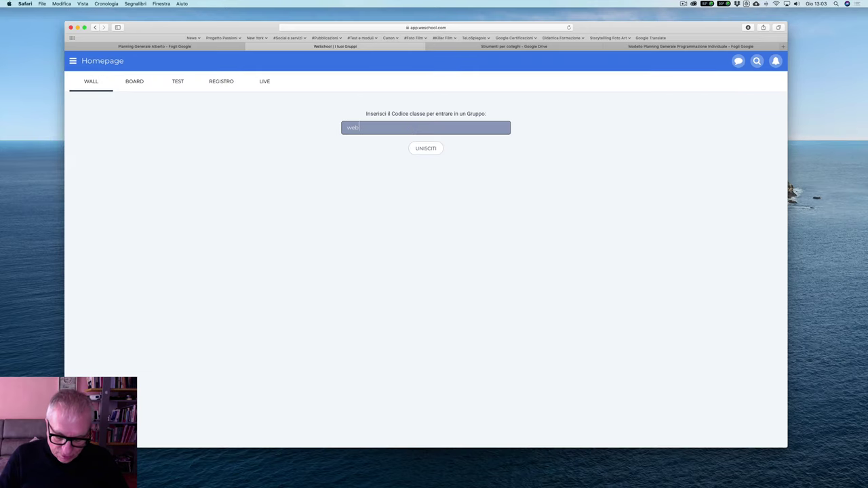
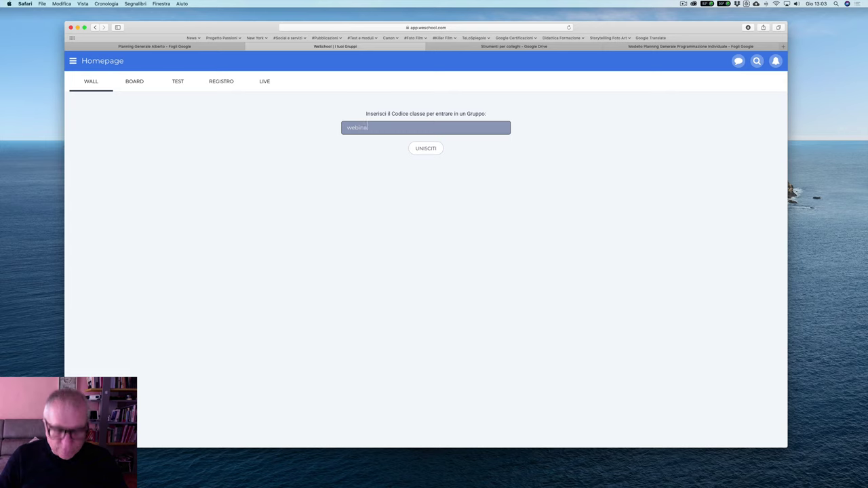
pyautogui.click(407, 154)
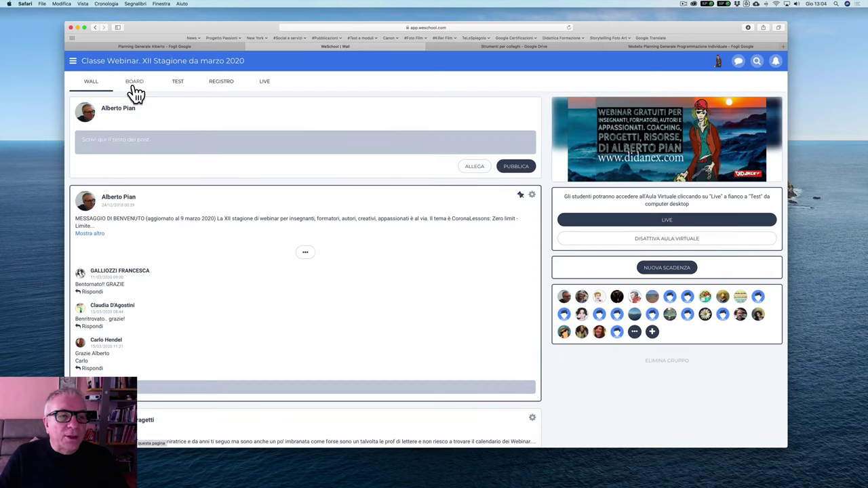
# Step: Open the class BOARD and scroll through the webinar session list, then back to the top
pyautogui.scroll(-4, 214, 248)
pyautogui.scroll(1, 219, 254)
pyautogui.scroll(3, 219, 254)
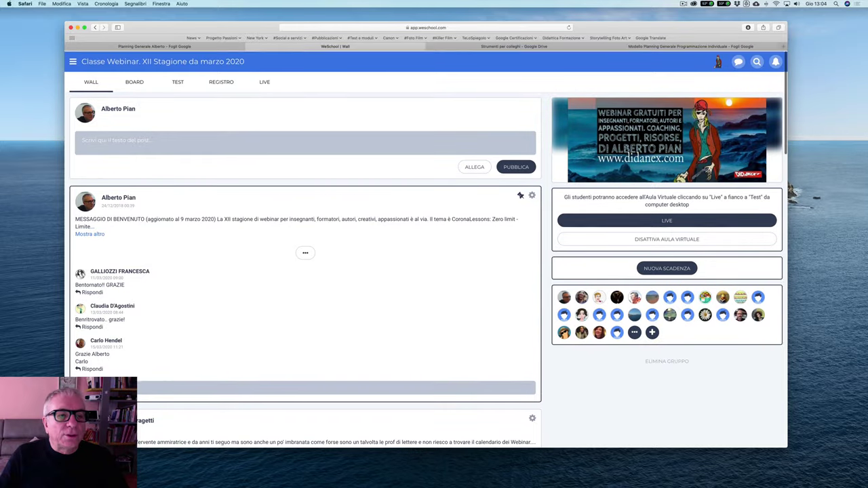
pyautogui.click(141, 82)
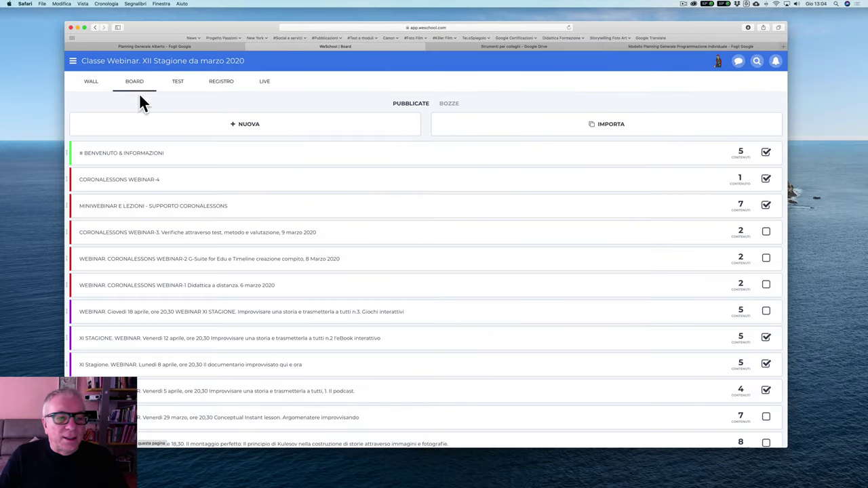
pyautogui.scroll(-10, 265, 248)
pyautogui.scroll(-2, 265, 248)
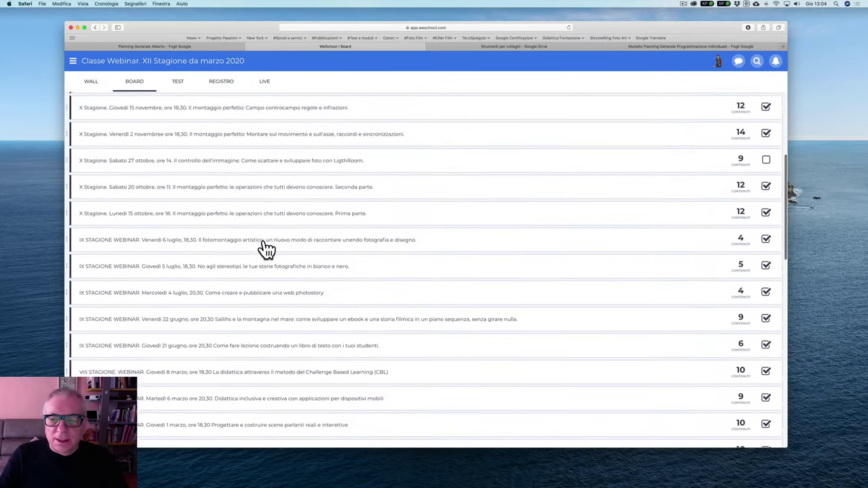
pyautogui.scroll(-5, 265, 248)
pyautogui.scroll(-3, 265, 248)
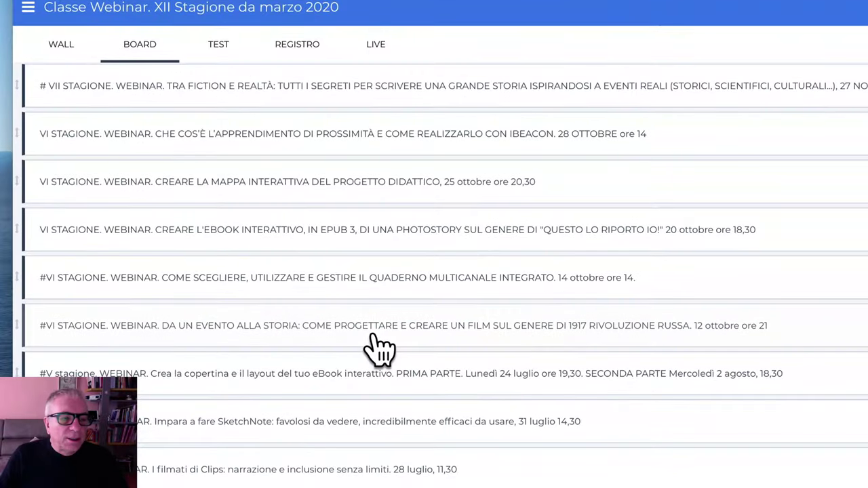
pyautogui.scroll(-5, 380, 349)
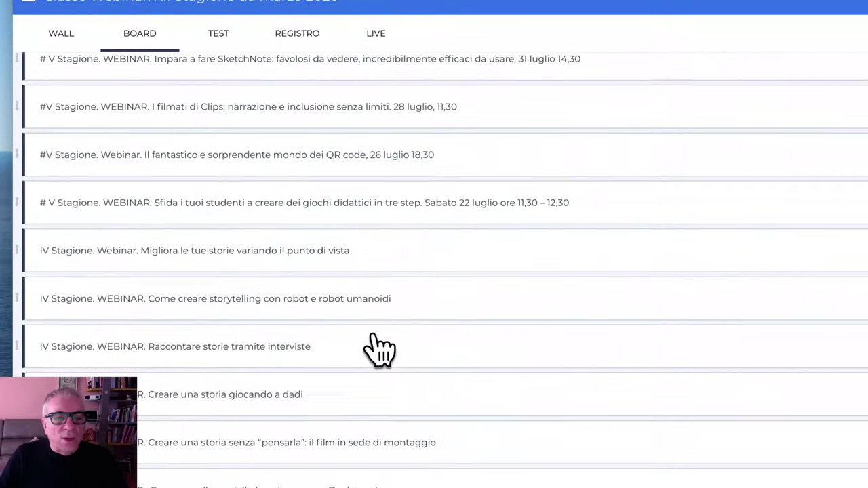
pyautogui.scroll(10, 377, 349)
pyautogui.scroll(5, 377, 348)
pyautogui.scroll(5, 377, 347)
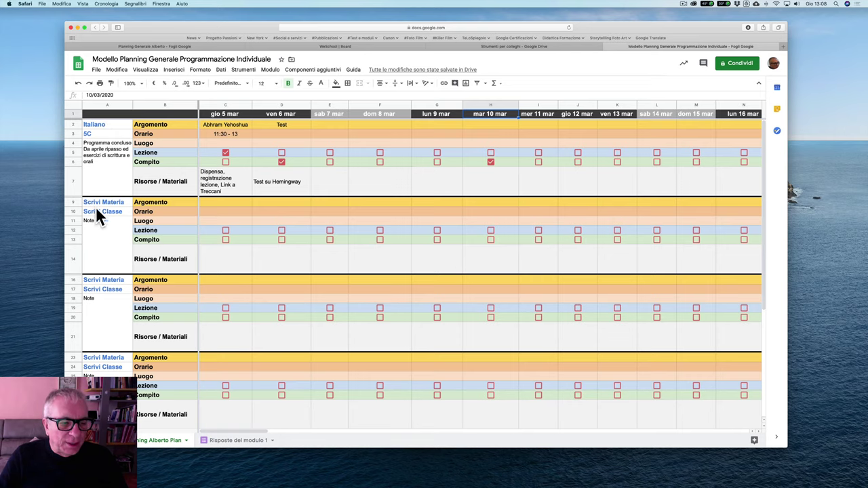
# Step: Scroll the sheet until the Italiano 5C block in row 2 is at the top
pyautogui.scroll(-2, 107, 299)
pyautogui.scroll(-3, 106, 299)
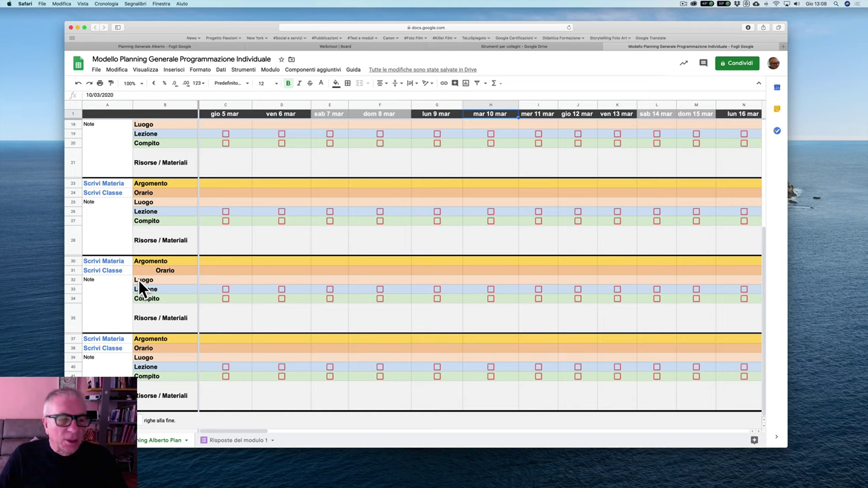
pyautogui.scroll(2, 139, 287)
pyautogui.scroll(3, 139, 283)
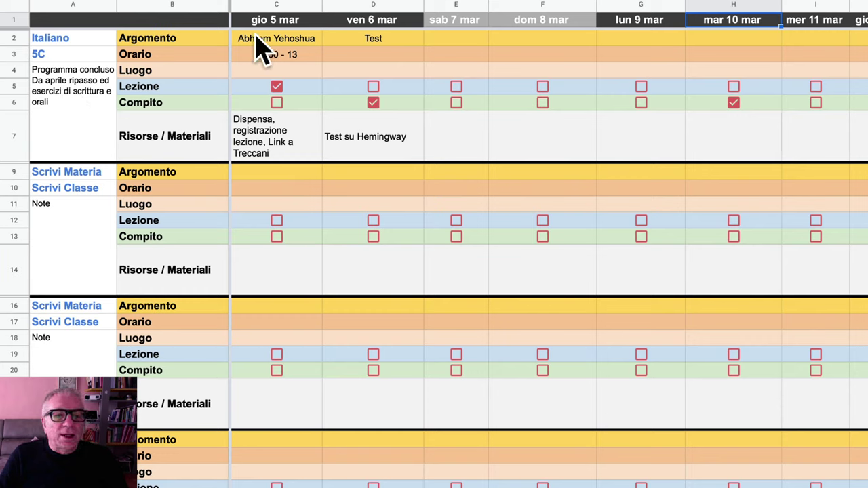
pyautogui.click(453, 40)
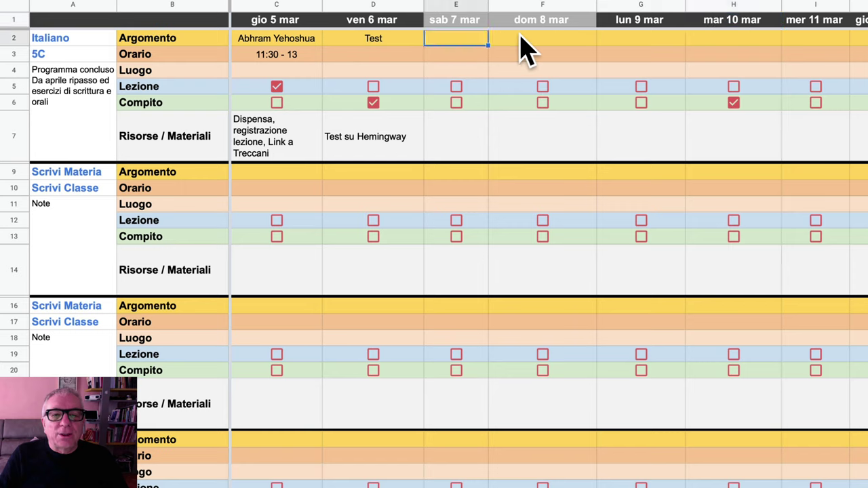
pyautogui.click(617, 41)
pyautogui.click(736, 42)
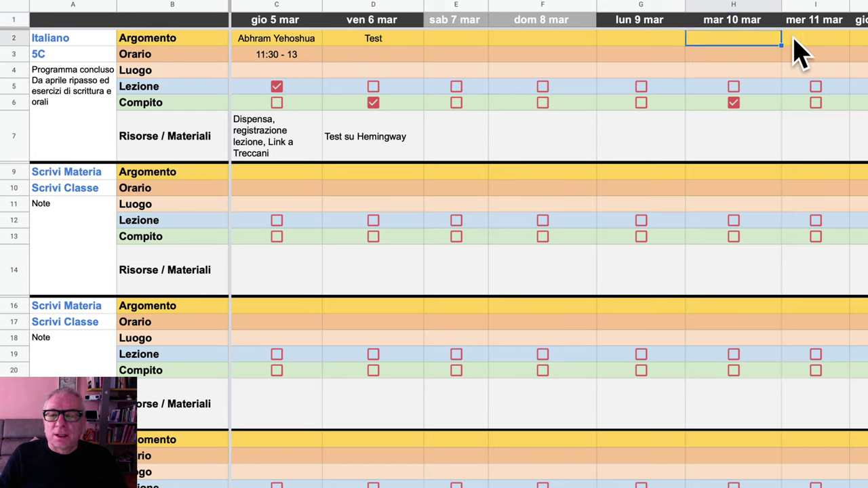
pyautogui.click(832, 39)
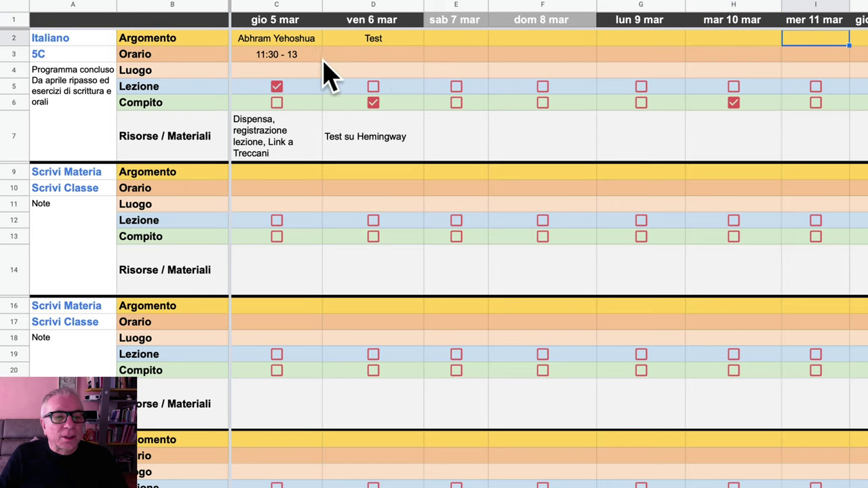
pyautogui.click(272, 57)
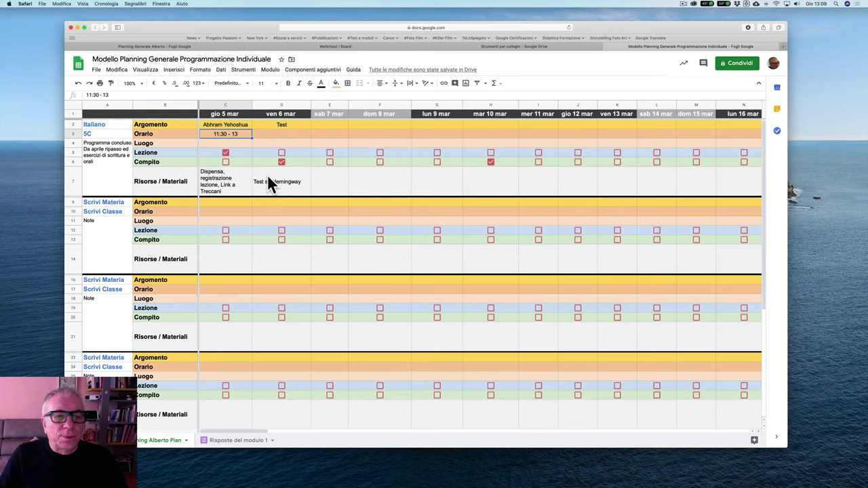
pyautogui.scroll(-1, 239, 218)
pyautogui.scroll(-3, 239, 218)
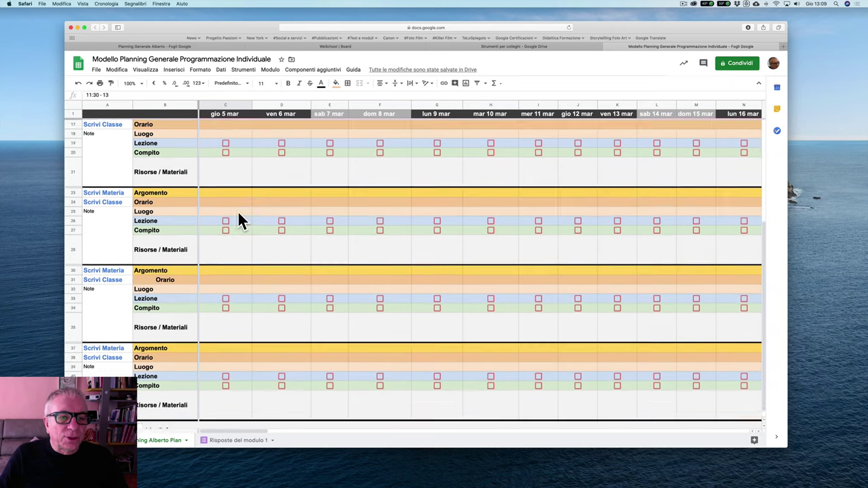
pyautogui.scroll(-1, 238, 218)
pyautogui.scroll(-2, 238, 218)
pyautogui.scroll(7, 232, 145)
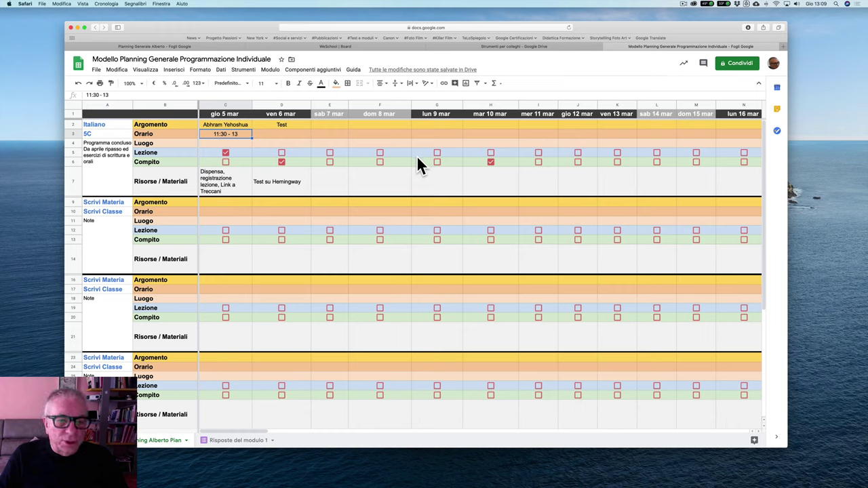
pyautogui.click(72, 112)
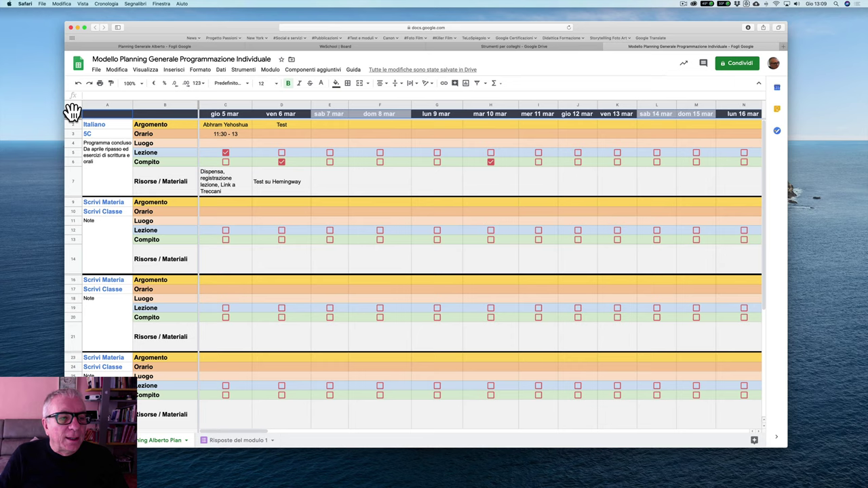
pyautogui.keyDown('shift'); pyautogui.click(74, 181); pyautogui.keyUp('shift')
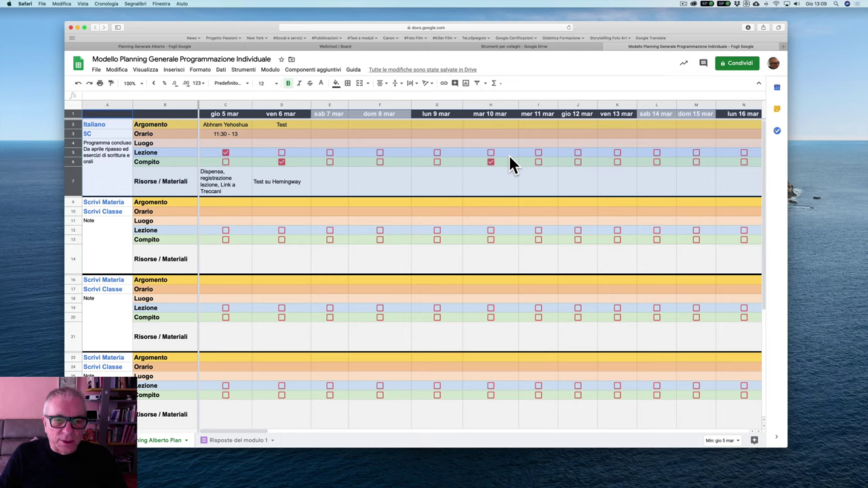
pyautogui.click(379, 181)
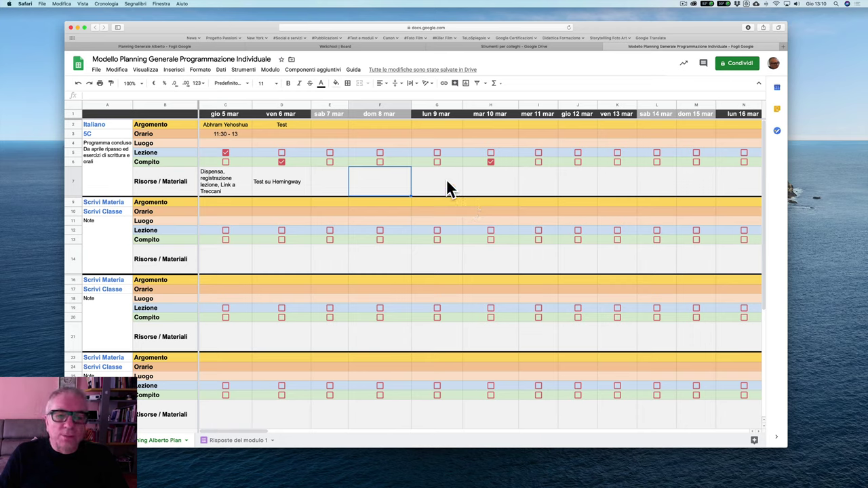
# Step: Enter the sample note 'scrivo 1eocn13jrc 1eijcbi1j3bec 1öi2uebciu13ec iu2becuib' in cell F7
pyautogui.doubleClick(371, 173)
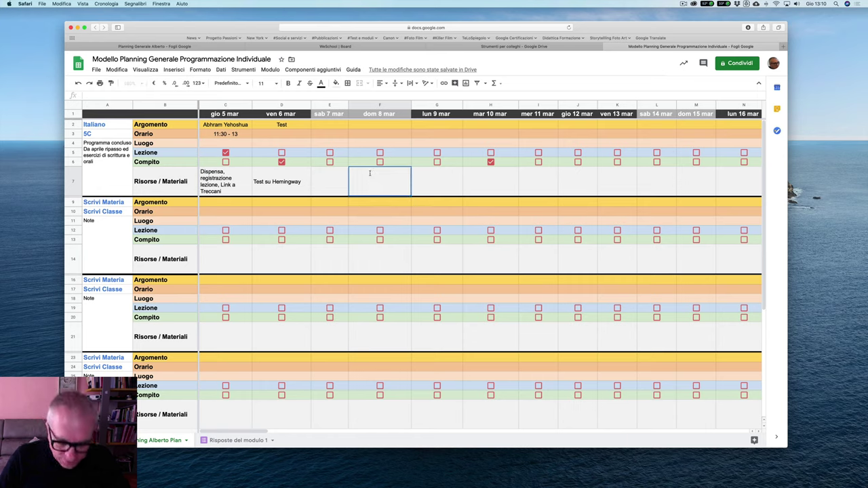
pyautogui.write('scrivo ')
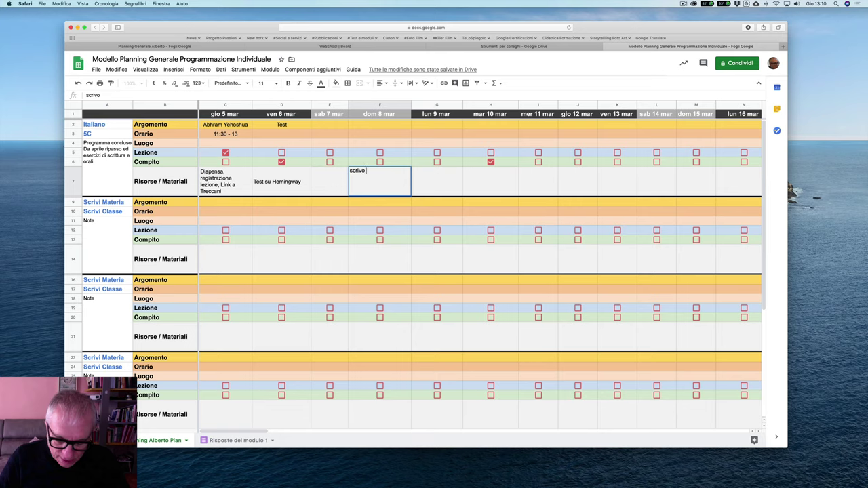
pyautogui.write('1eocn13jrc 1eijcbi1j3bec ')
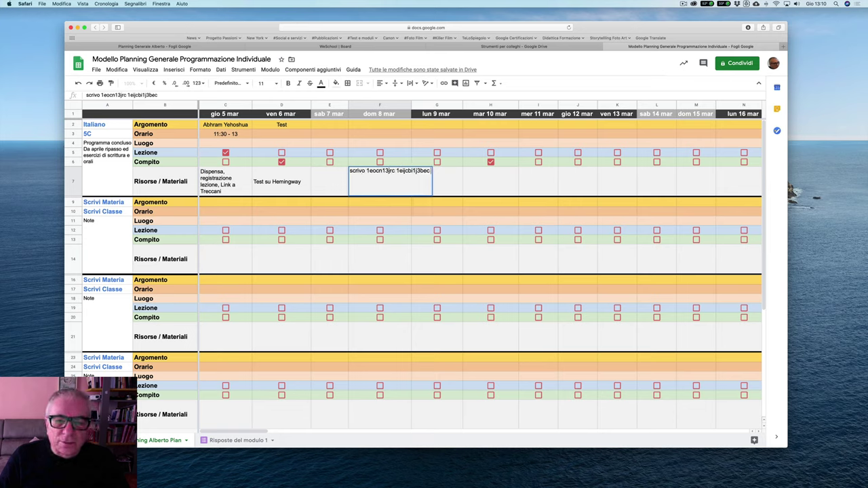
pyautogui.write('1öi2uebciu13ec iu2becuib')
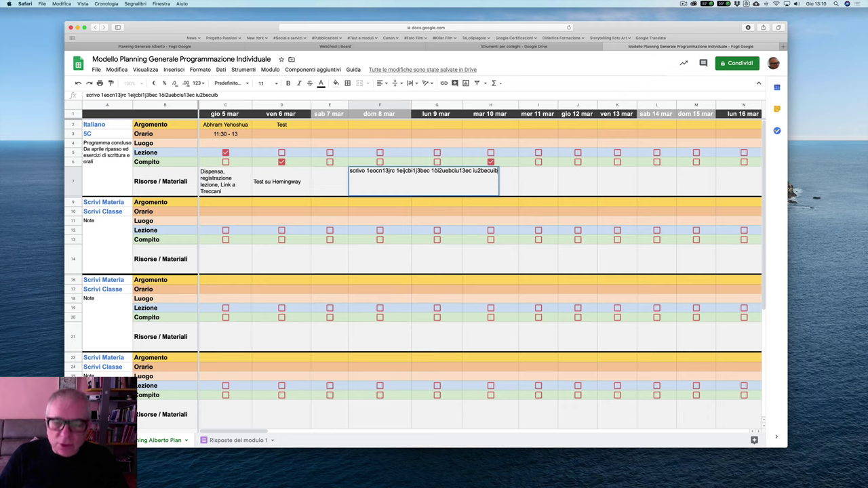
pyautogui.press('Return')
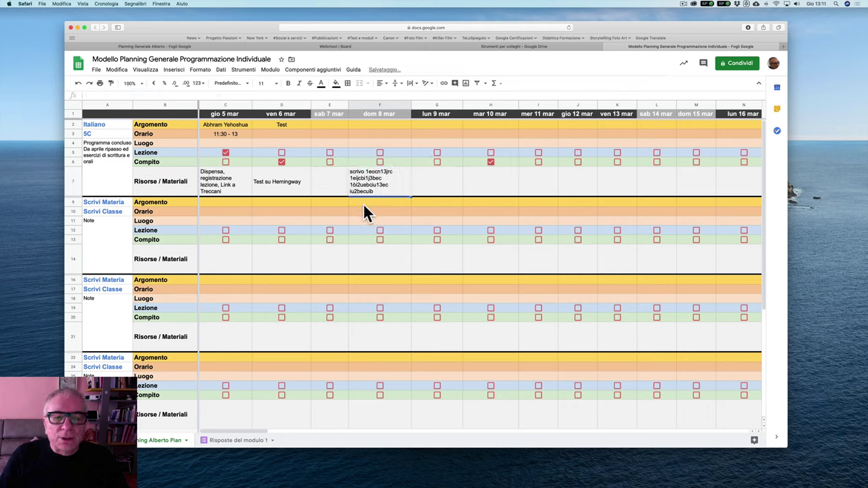
# Step: Reopen cell F7 for editing with the cursor placed after the third word
pyautogui.click(388, 180)
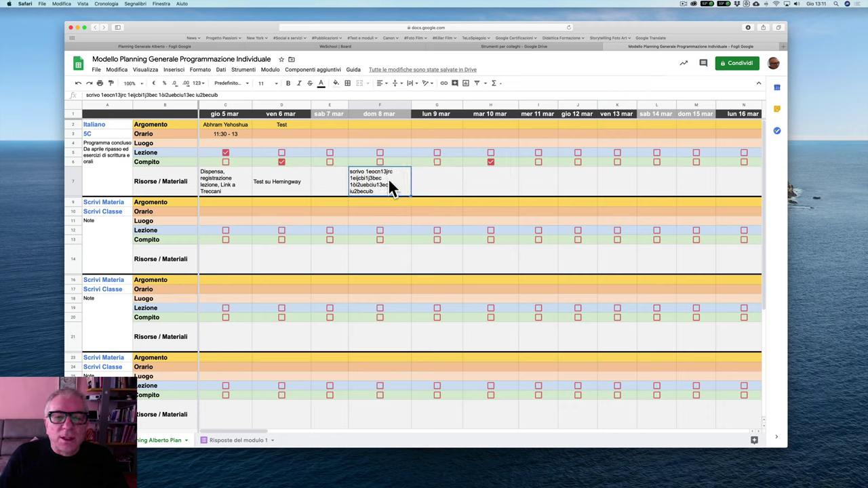
pyautogui.doubleClick(388, 178)
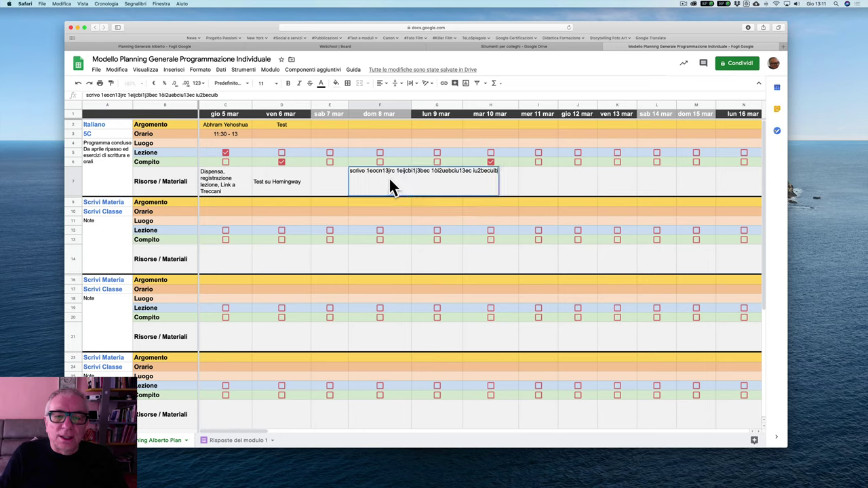
pyautogui.click(432, 178)
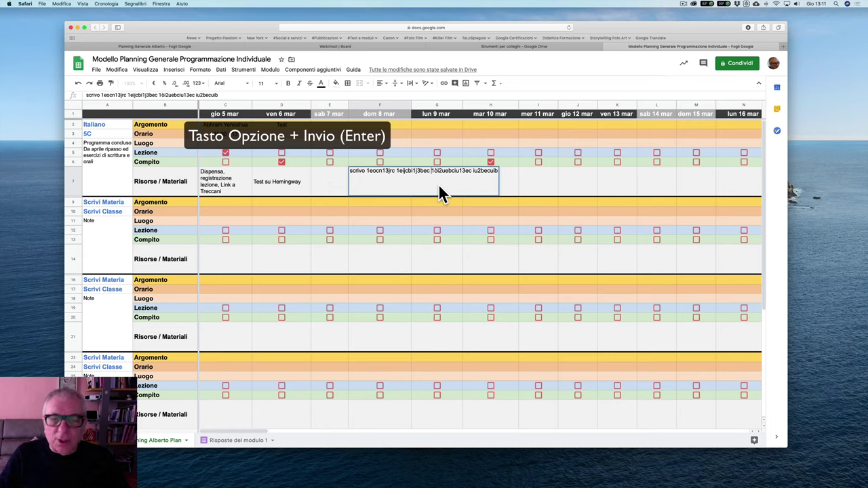
# Step: Insert line breaks after the third and fourth words so the F7 note spans three lines
pyautogui.hotkey('alt', 'Return')
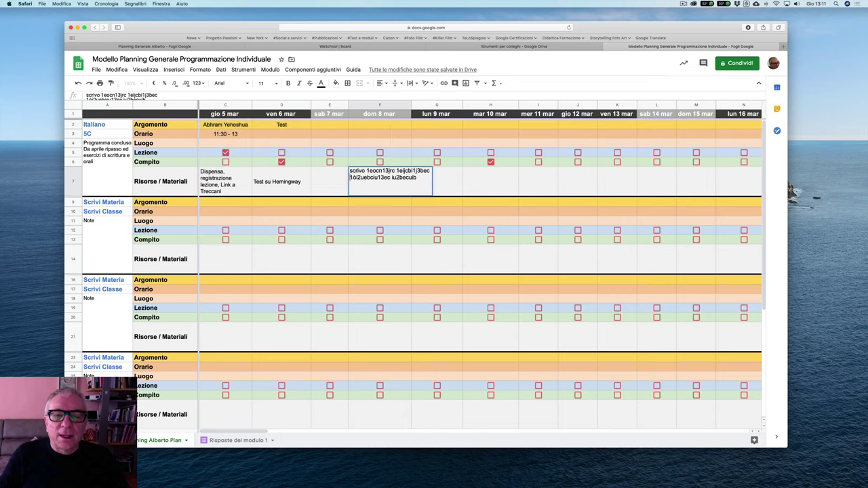
pyautogui.click(389, 176)
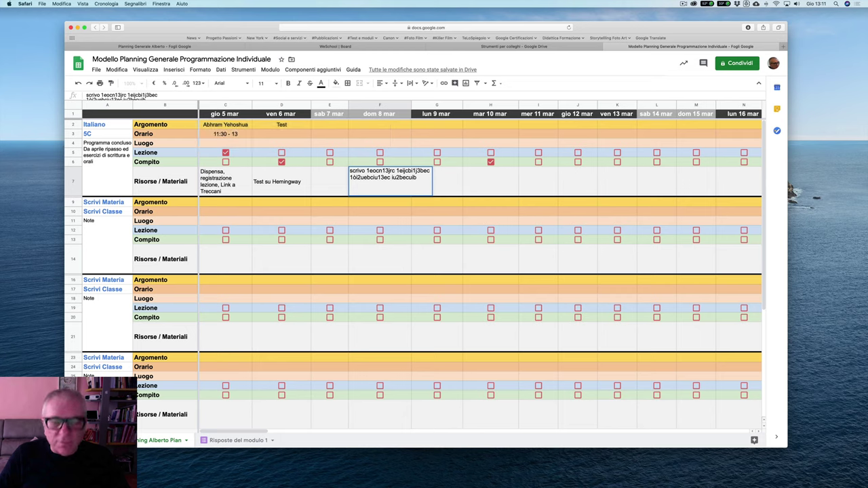
pyautogui.hotkey('alt', 'Return')
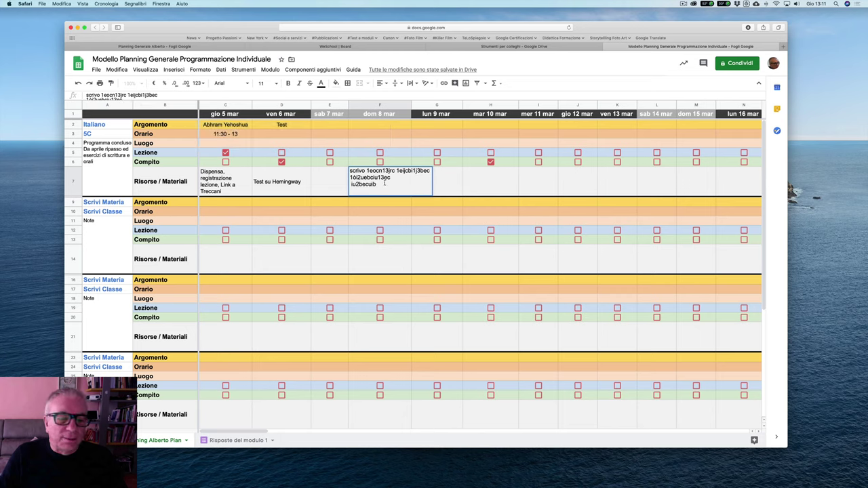